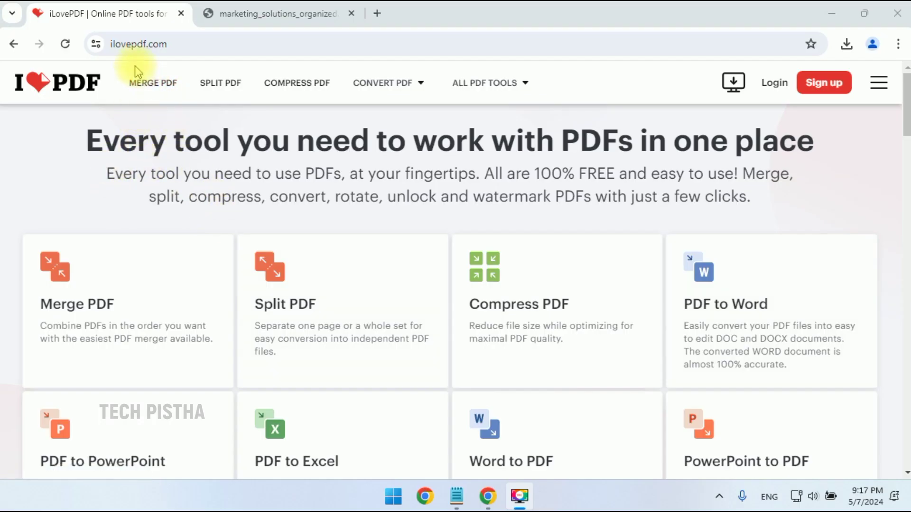
pyautogui.scroll(-8, 491, 304)
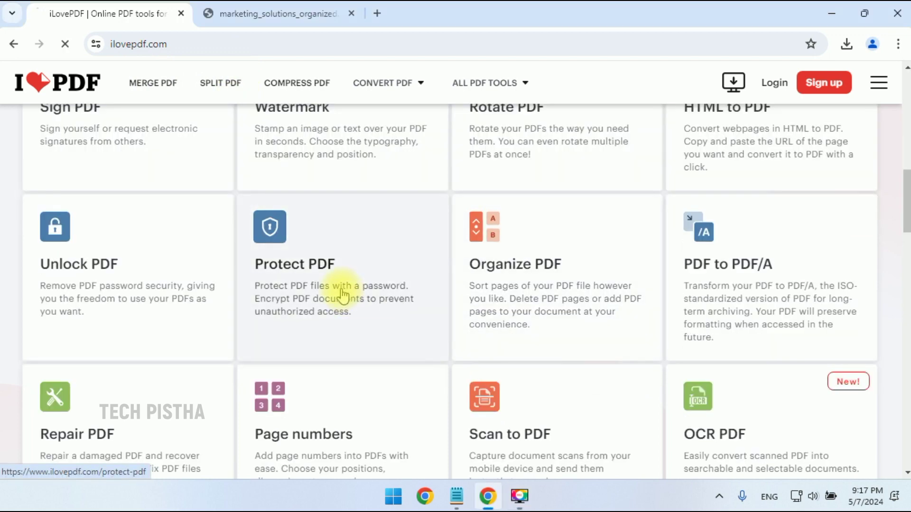
# Step: Upload marketing_solutions.pdf to the Protect PDF tool and focus the password field
pyautogui.click(344, 293)
pyautogui.click(513, 249)
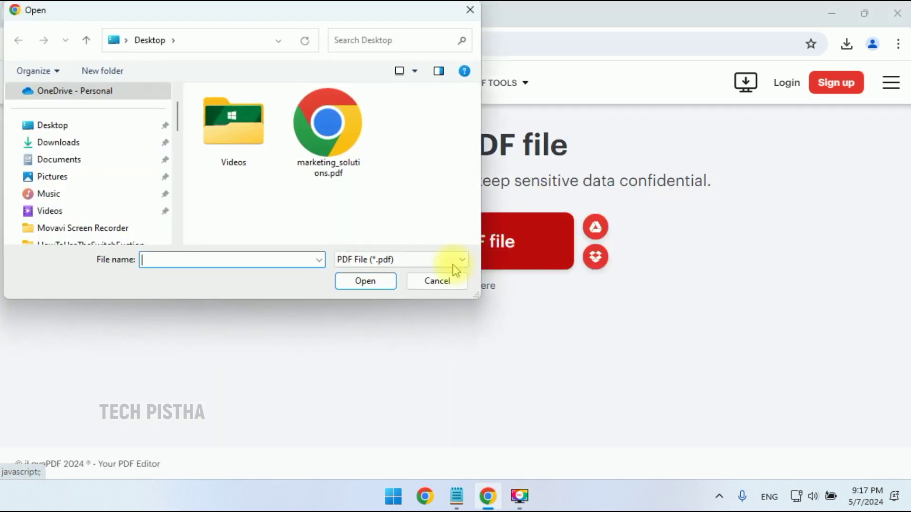
pyautogui.doubleClick(339, 143)
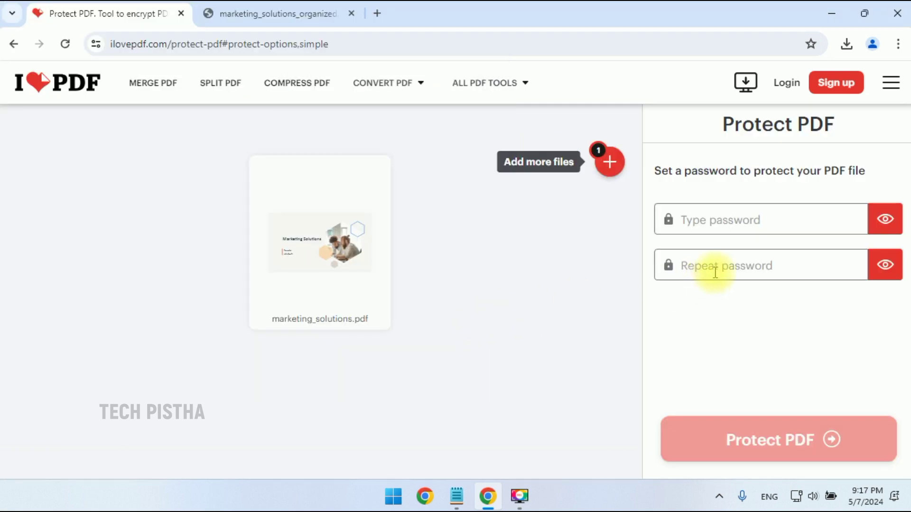
pyautogui.click(731, 220)
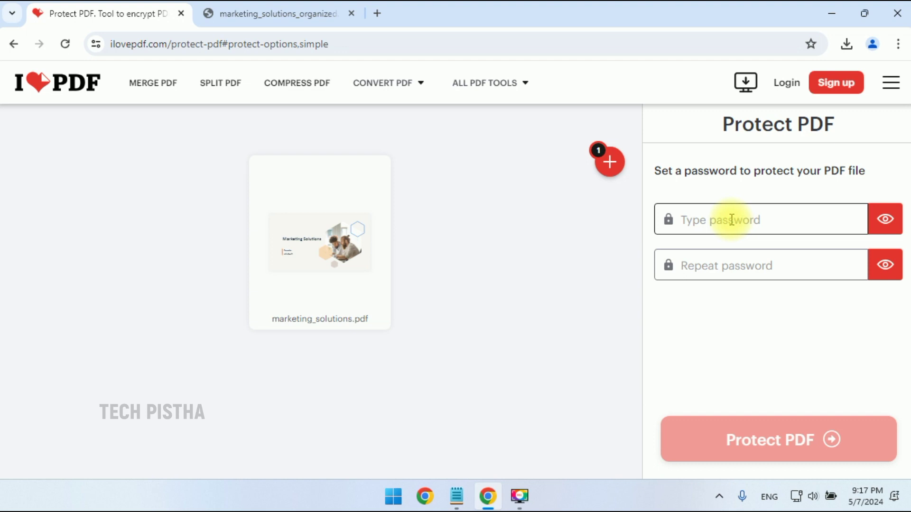
# Step: Paste one password into both Type and Repeat password fields, then dismiss the requirements popup
pyautogui.hotkey('ctrl', 'v')
pyautogui.click(727, 264)
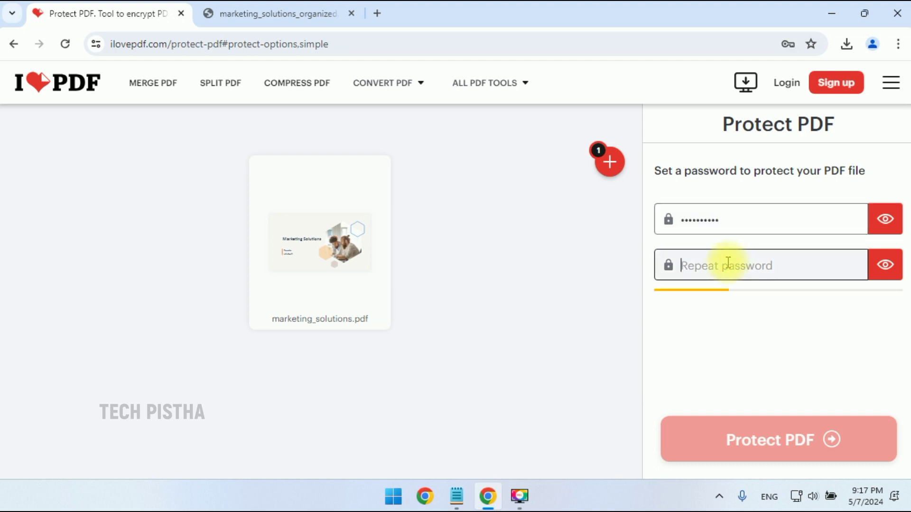
pyautogui.hotkey('ctrl', 'v')
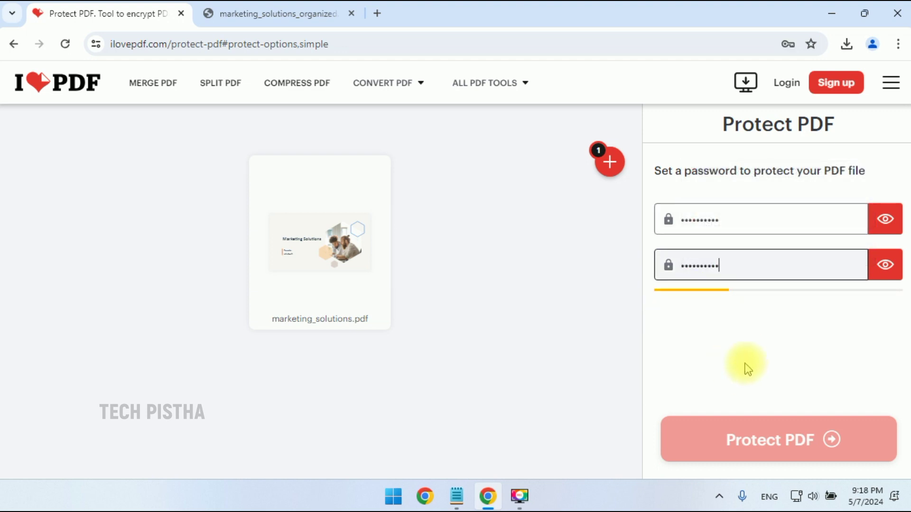
pyautogui.moveTo(754, 289)
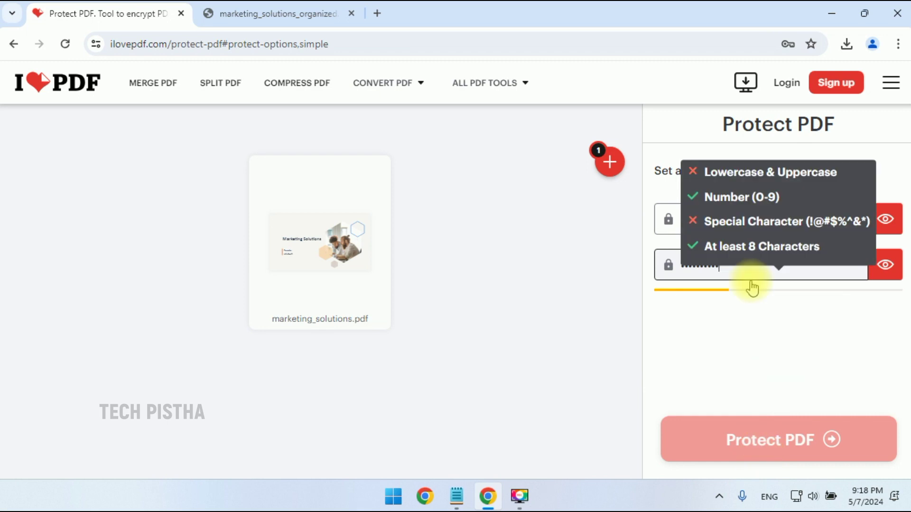
pyautogui.doubleClick(725, 219)
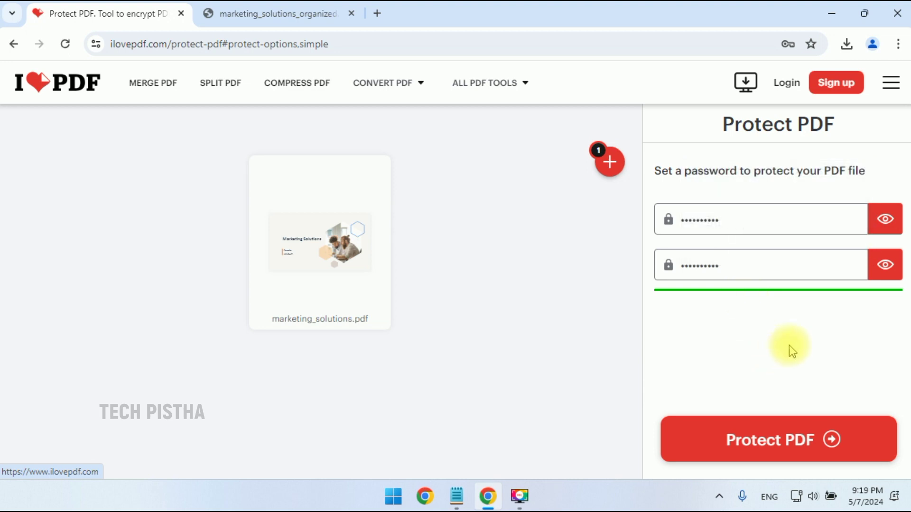
# Step: Run Protect PDF so marketing_solutions_protected.pdf downloads to the Downloads folder
pyautogui.click(766, 452)
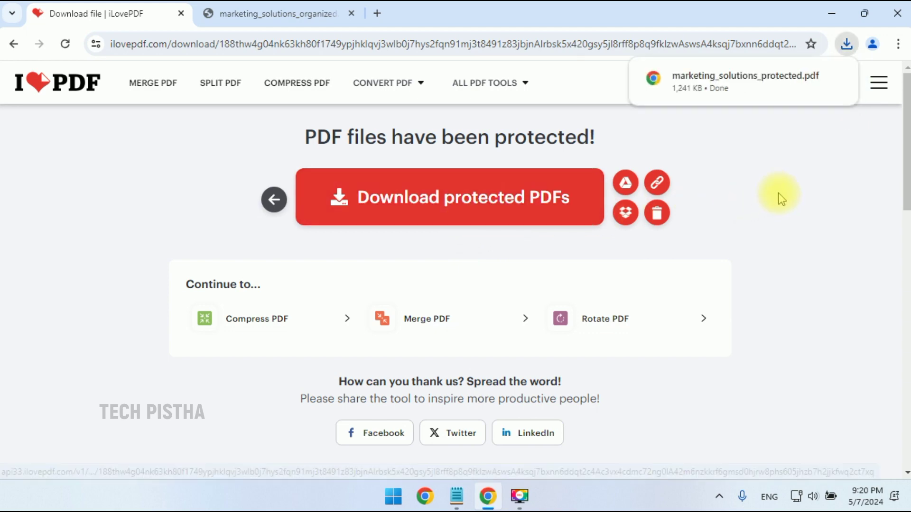
pyautogui.moveTo(298, 145)
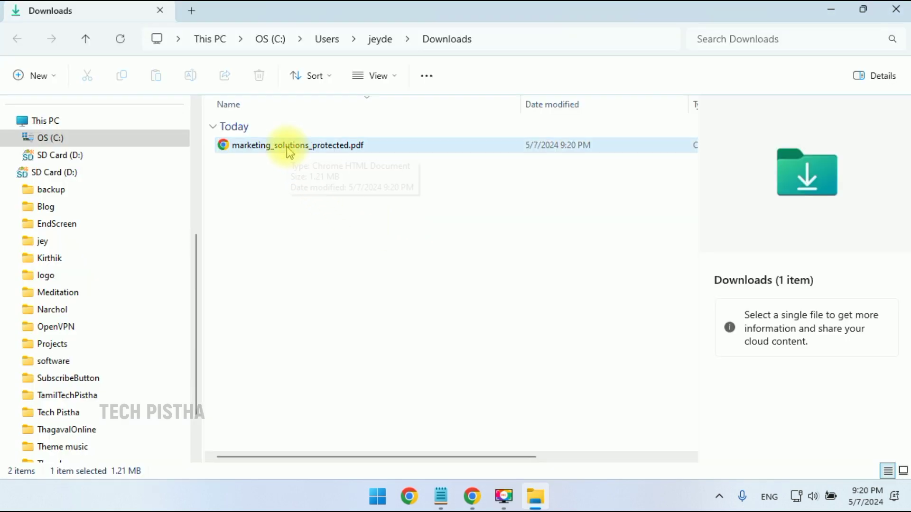
# Step: Open marketing_solutions_protected.pdf from Explorer in Chrome and submit its password to unlock it
pyautogui.doubleClick(288, 150)
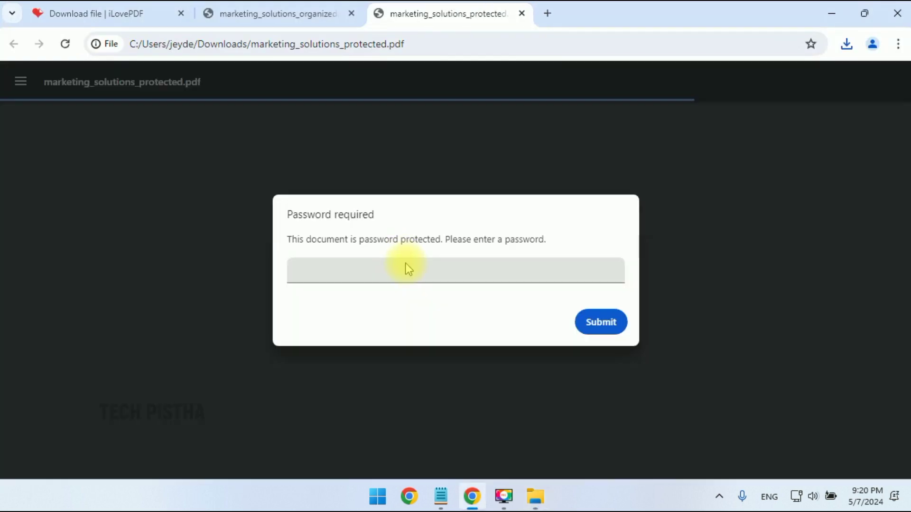
pyautogui.click(345, 270)
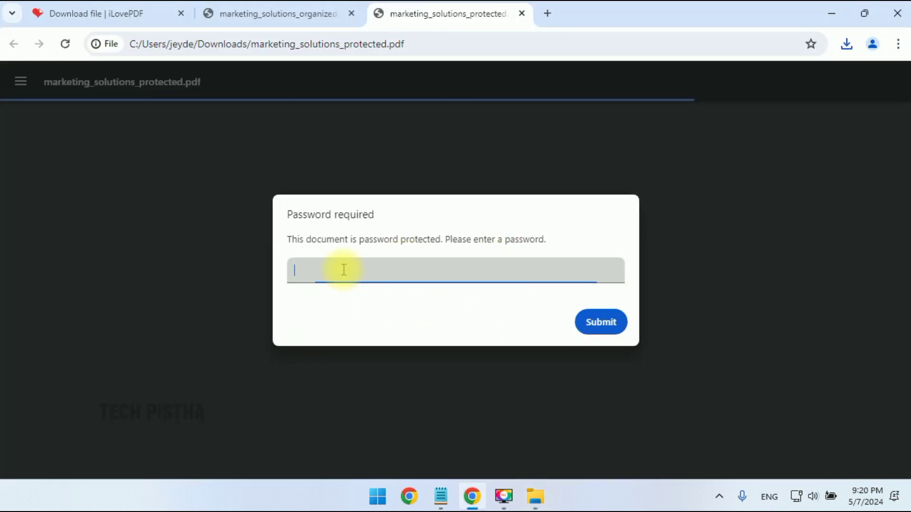
pyautogui.press('Return')
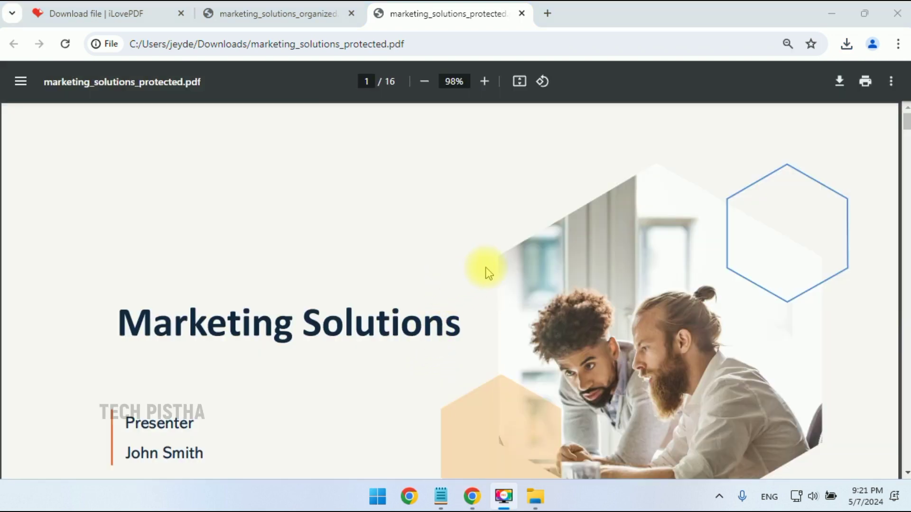
pyautogui.scroll(-8, 487, 273)
pyautogui.scroll(-8, 487, 273)
# Step: Switch to the iLovePDF Download file tab showing the protection confirmation
pyautogui.hotkey('ctrl', '1')
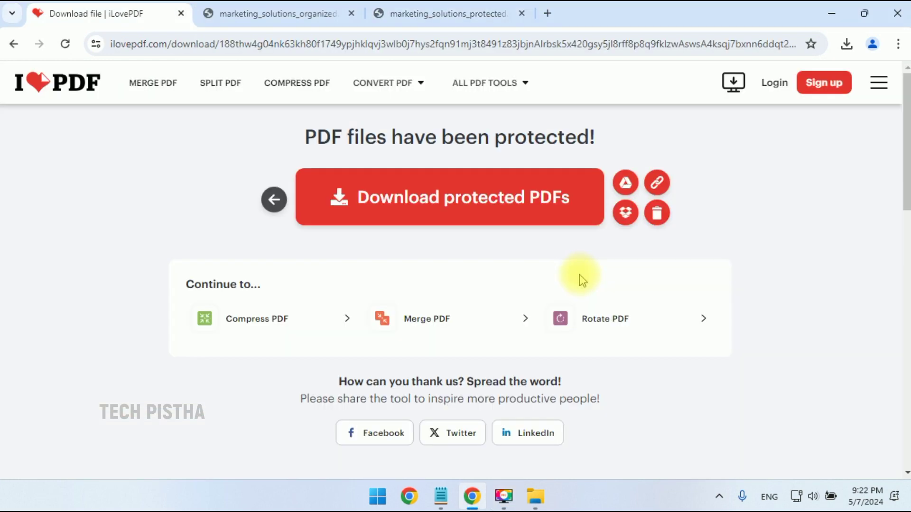